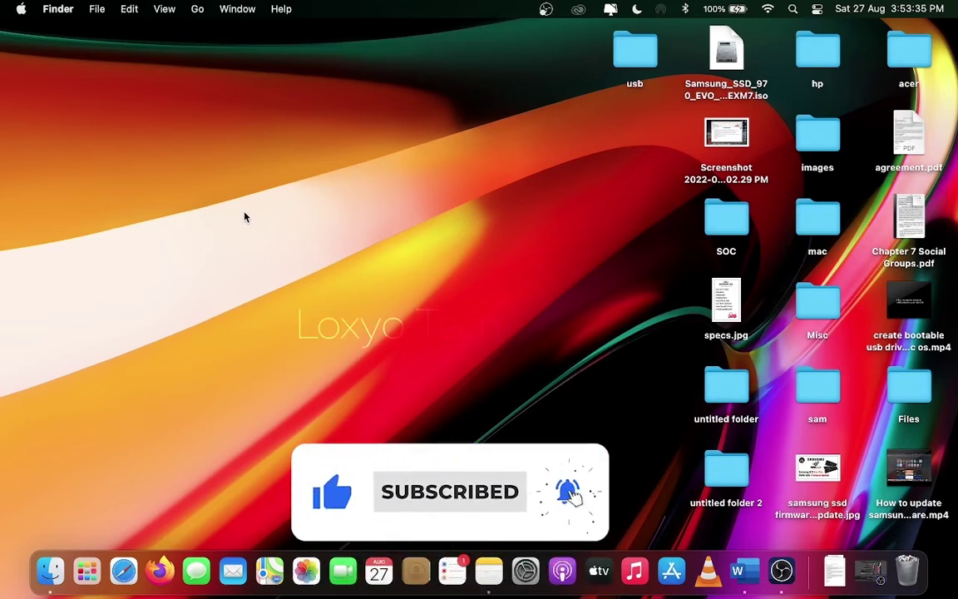
- Preview invoice.pdf in the acer folder, then close the folder window
{"action": "double_click", "coordinate": [911, 57]}
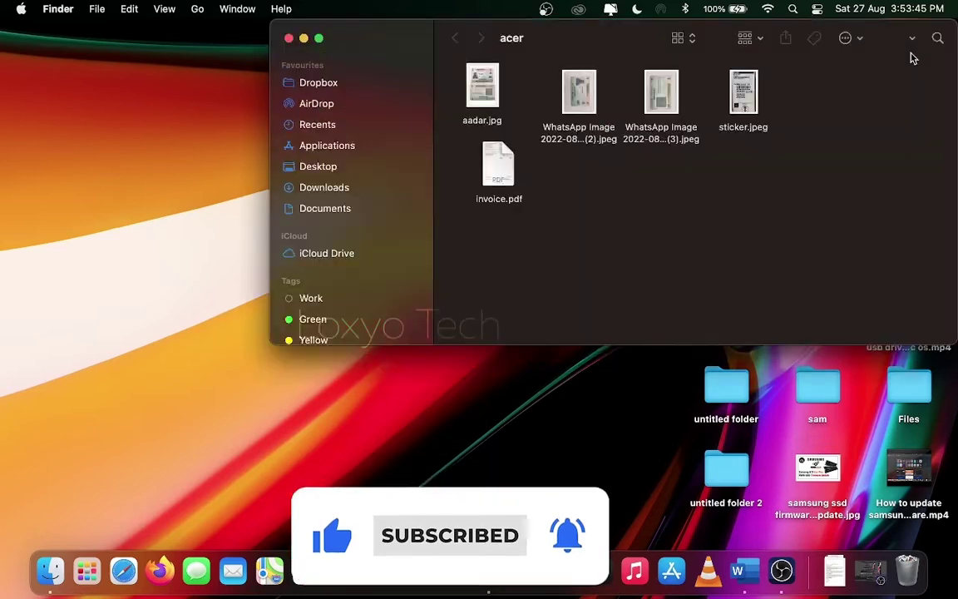
{"action": "left_click", "coordinate": [497, 171]}
{"action": "key", "text": "space"}
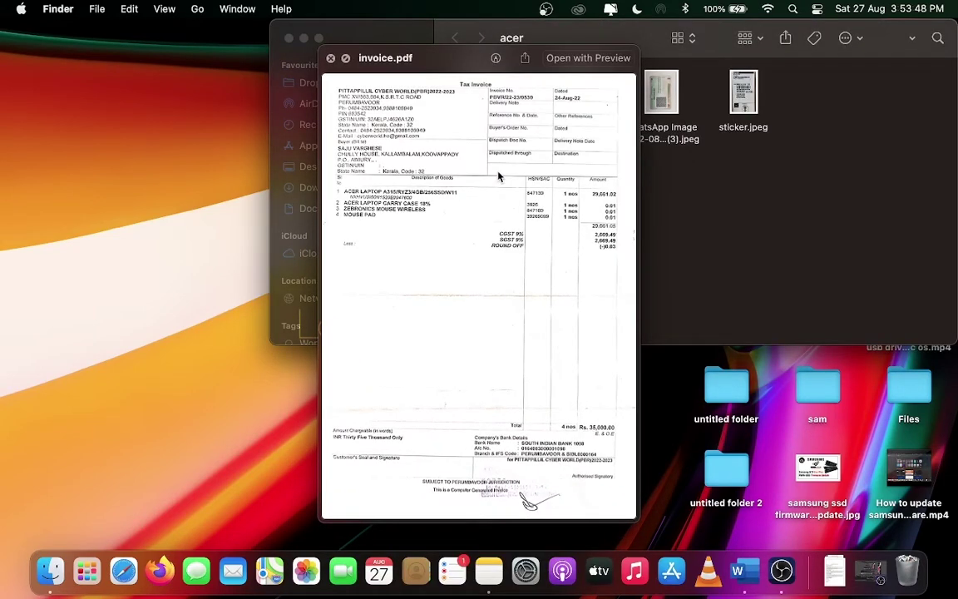
{"action": "key", "text": "space"}
{"action": "left_click", "coordinate": [631, 258]}
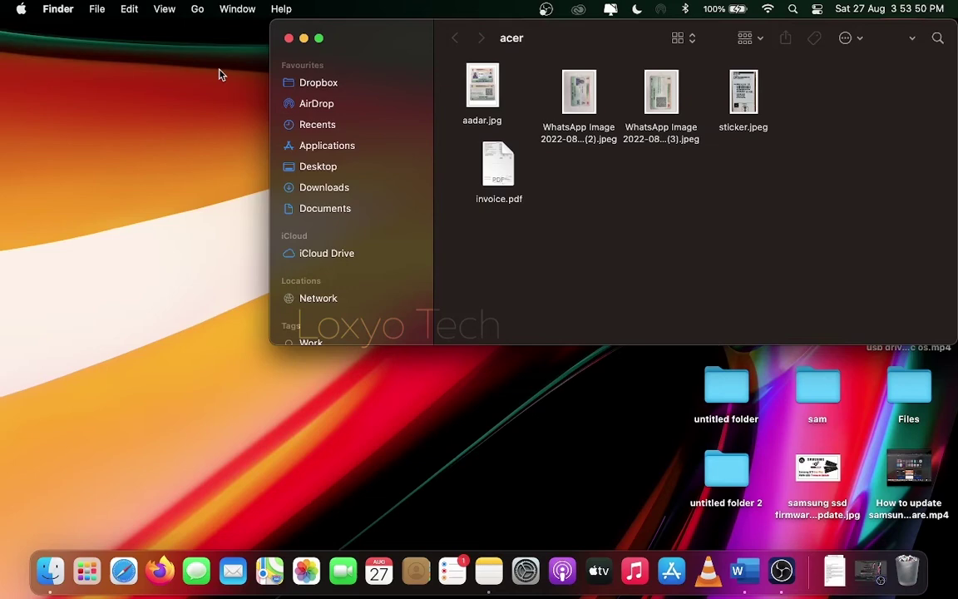
{"action": "left_click", "coordinate": [288, 37]}
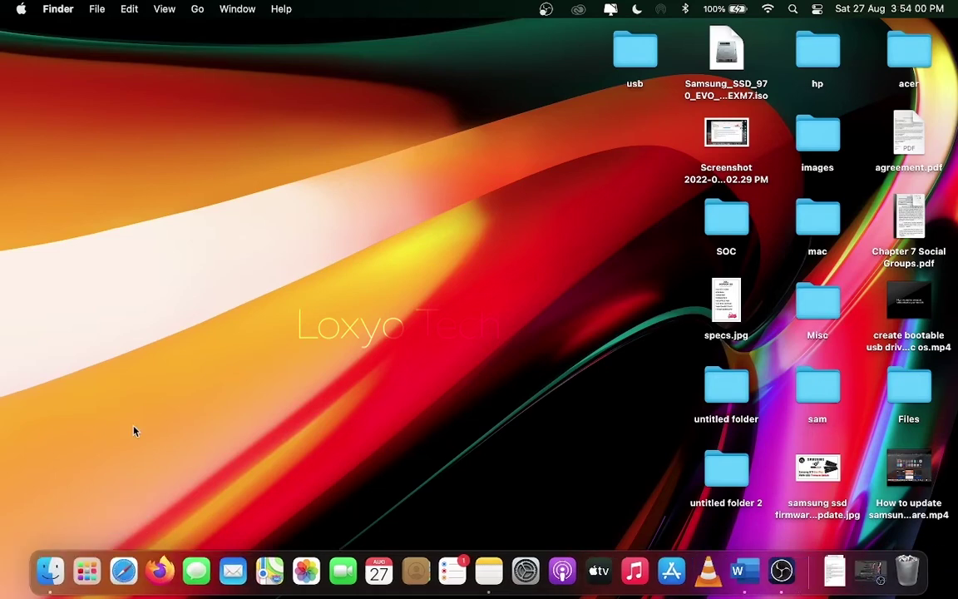
- Start Safari and load the Google home page
{"action": "left_click", "coordinate": [124, 567]}
{"action": "type", "text": "go"}
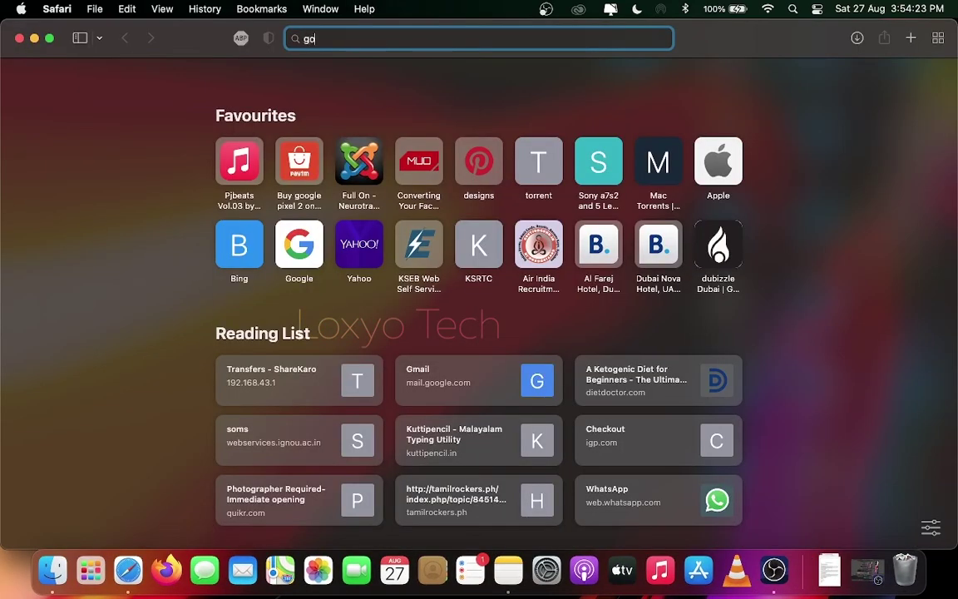
{"action": "type", "text": "ogle.com"}
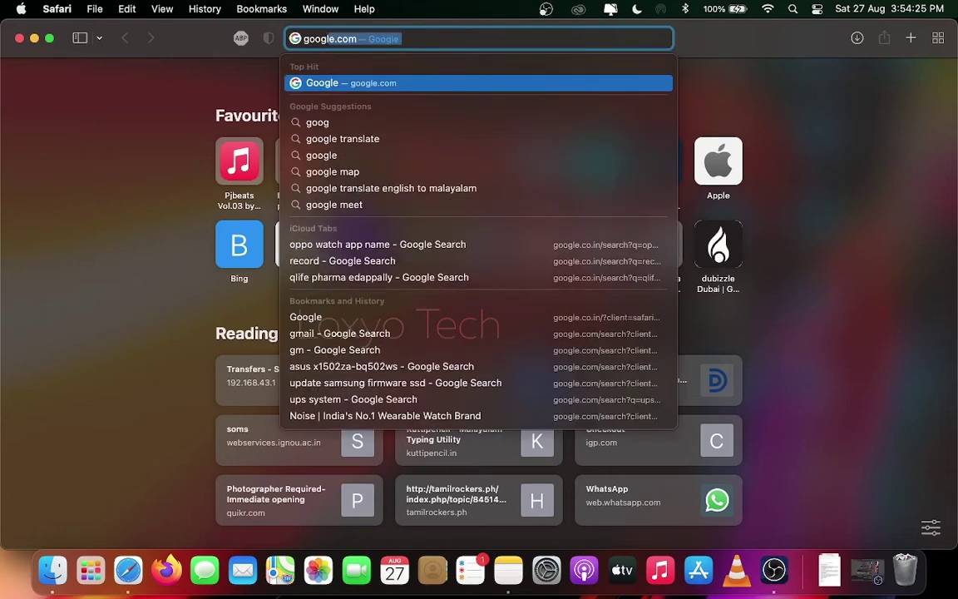
{"action": "key", "text": "Return"}
- Search Google for 'shopacer' and look through the results
{"action": "type", "text": "shop"}
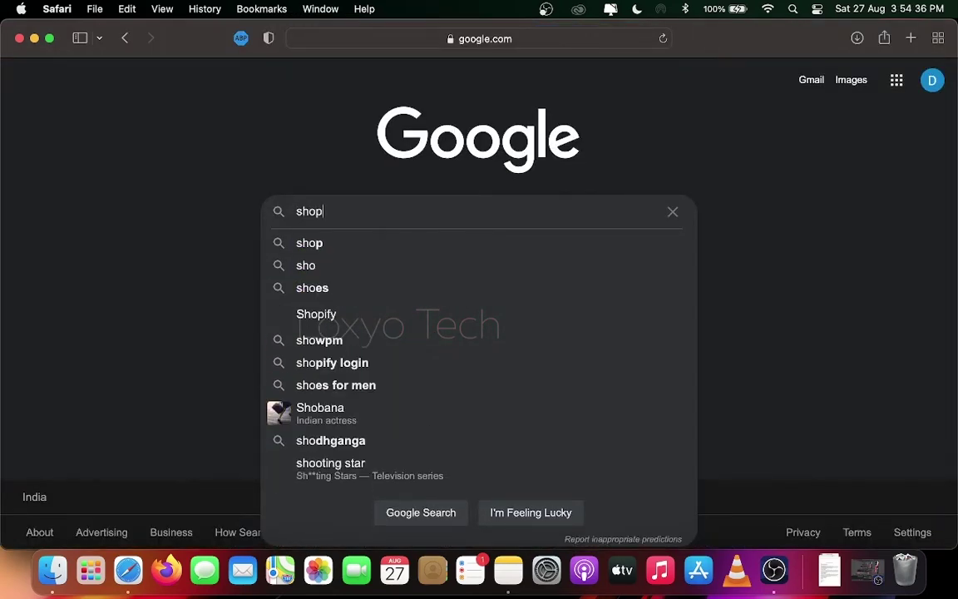
{"action": "type", "text": "acer"}
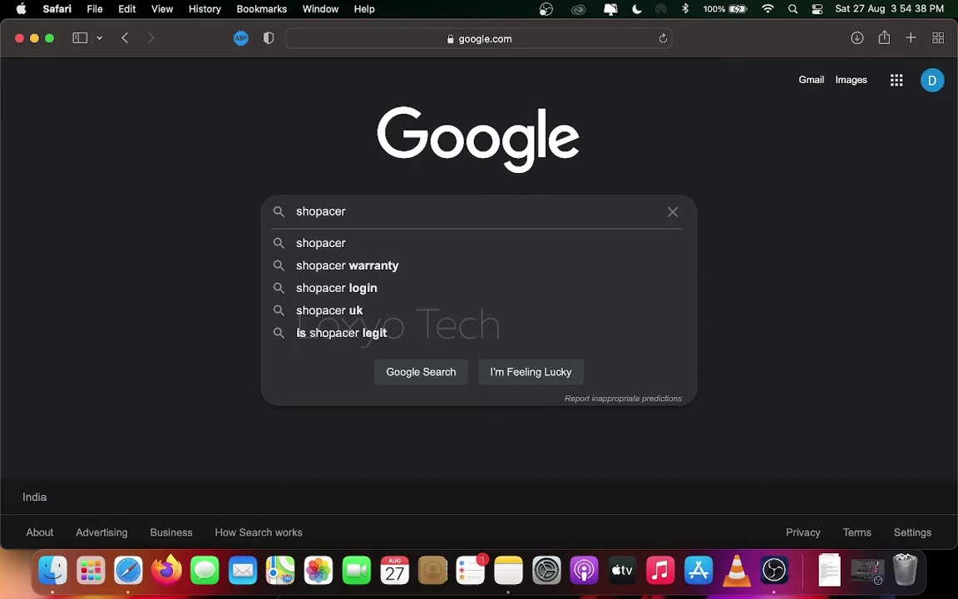
{"action": "key", "text": "Return"}
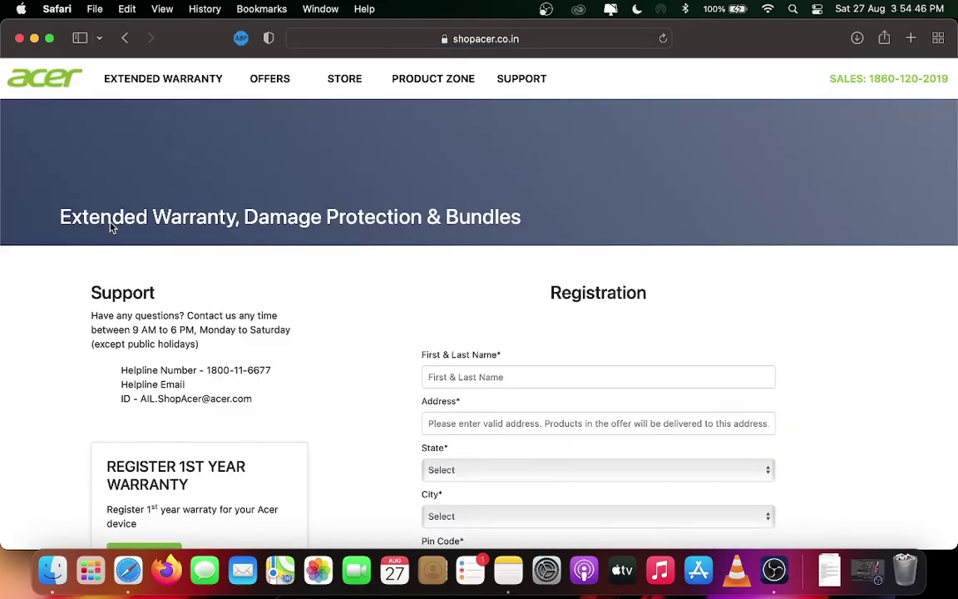
{"action": "scroll", "coordinate": [581, 352], "scroll_direction": "down", "scroll_amount": 3}
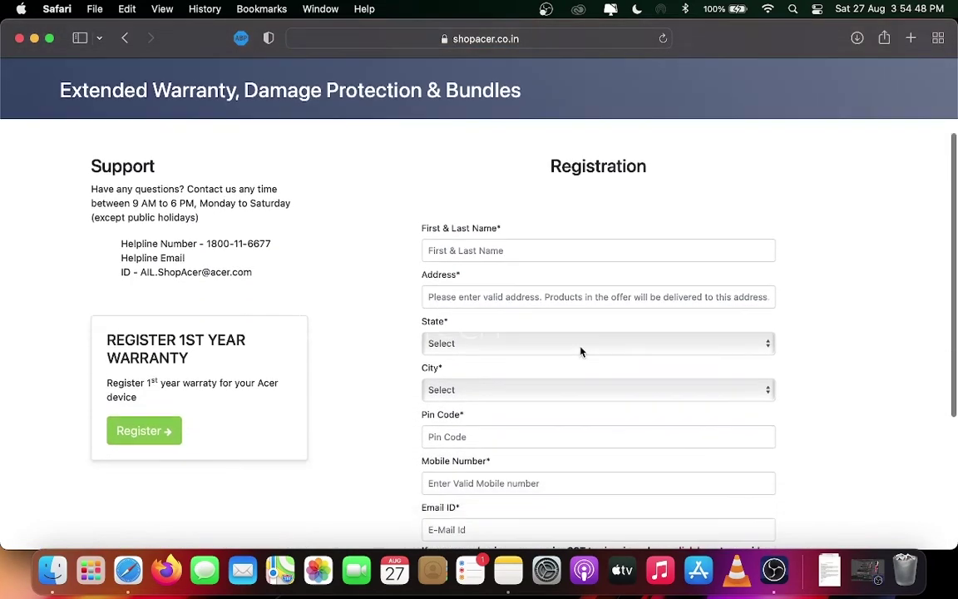
{"action": "scroll", "coordinate": [580, 350], "scroll_direction": "down", "scroll_amount": 2}
{"action": "scroll", "coordinate": [580, 347], "scroll_direction": "down", "scroll_amount": 3}
{"action": "scroll", "coordinate": [580, 346], "scroll_direction": "up", "scroll_amount": 4}
{"action": "scroll", "coordinate": [581, 347], "scroll_direction": "up", "scroll_amount": 1}
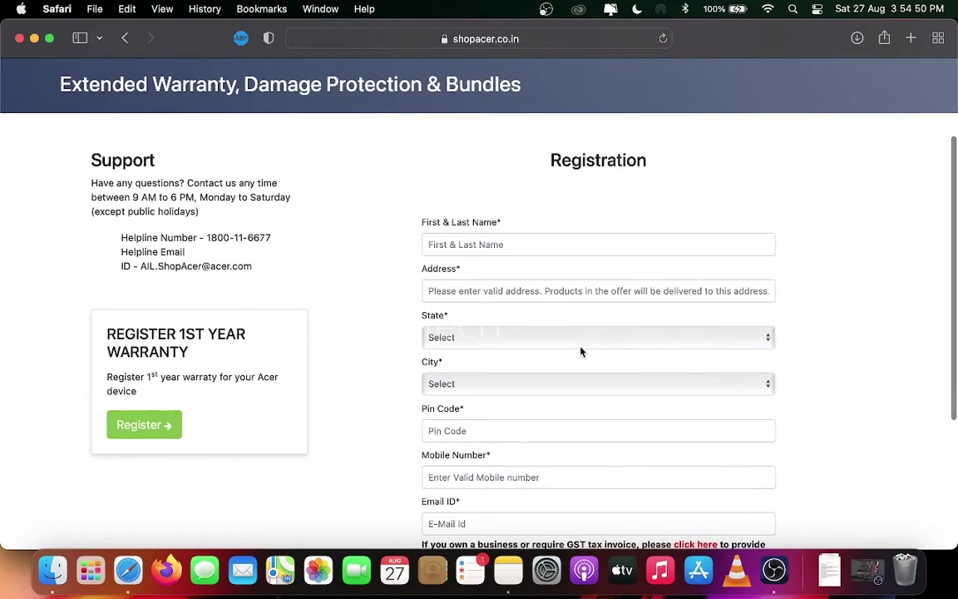
- Enter first and last name and pick the state and city from the dropdowns
{"action": "left_click", "coordinate": [504, 242]}
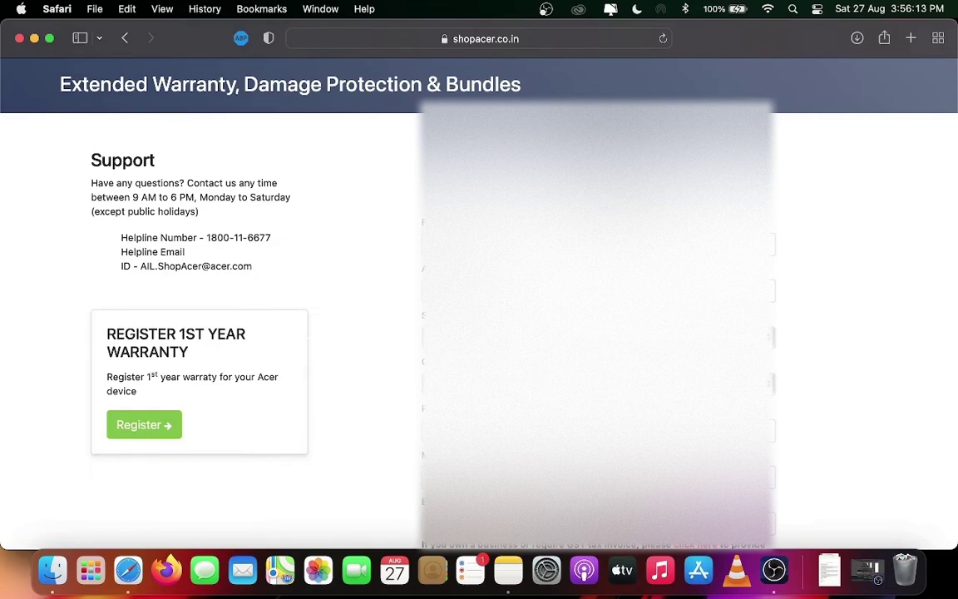
{"action": "key", "text": "space"}
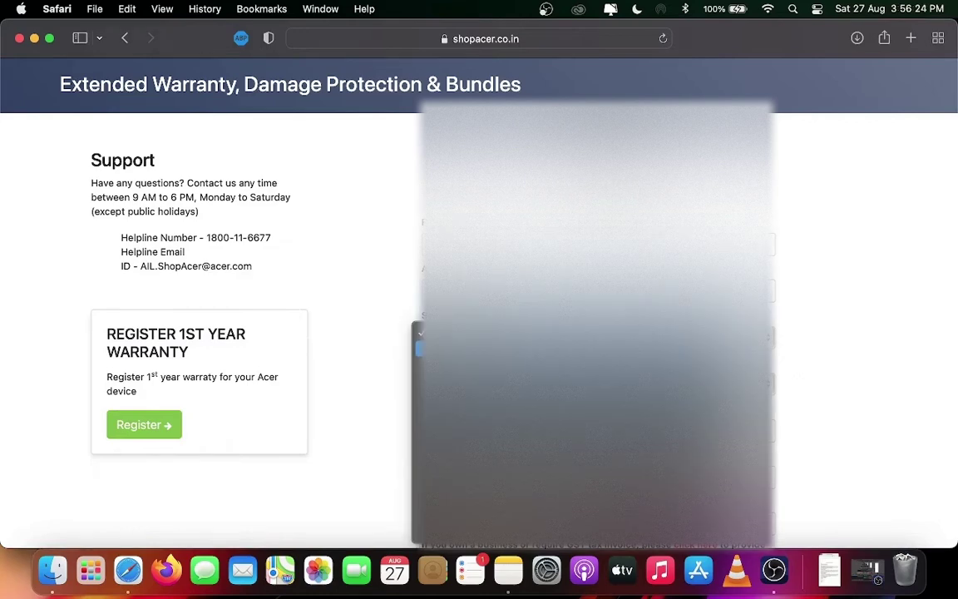
{"action": "key", "text": "Down"}
{"action": "key", "text": "Down"}
{"action": "key", "text": "Down"}
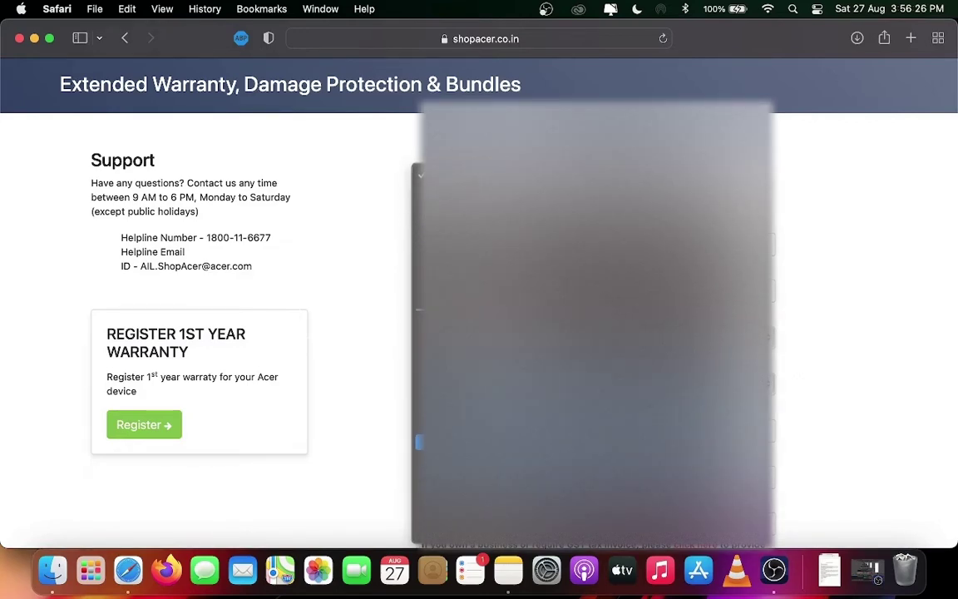
{"action": "key", "text": "Return"}
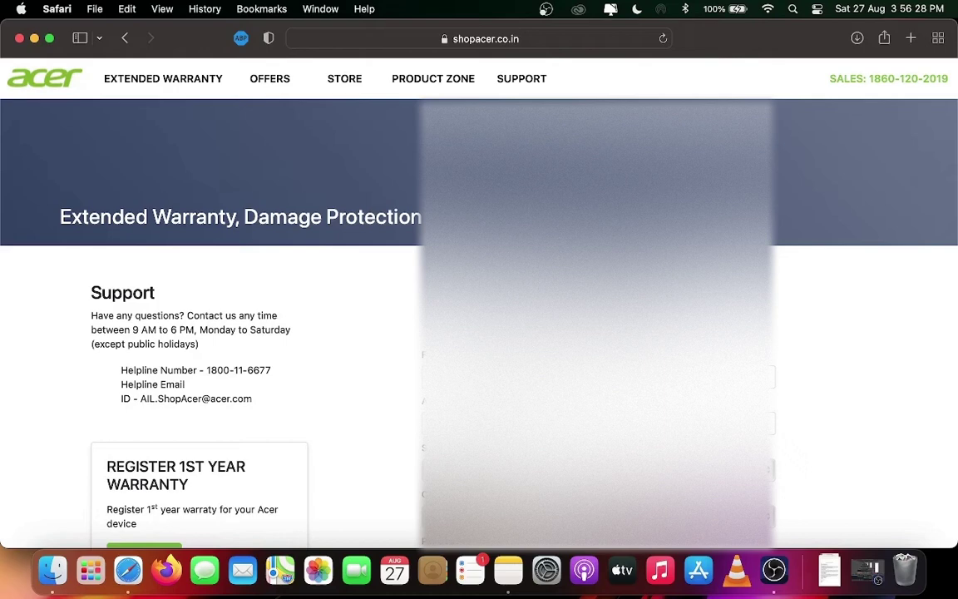
{"action": "key", "text": "space"}
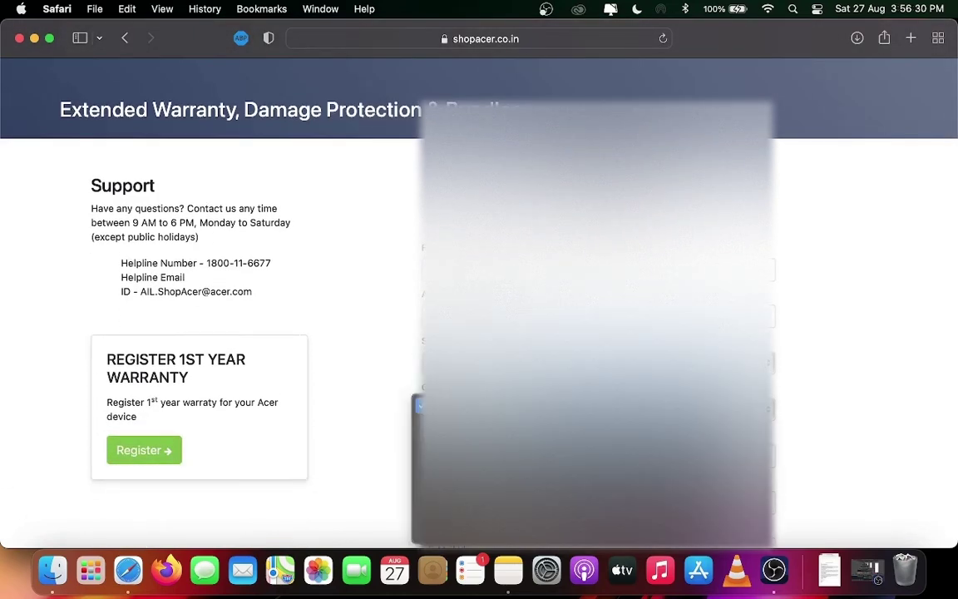
{"action": "key", "text": "Return"}
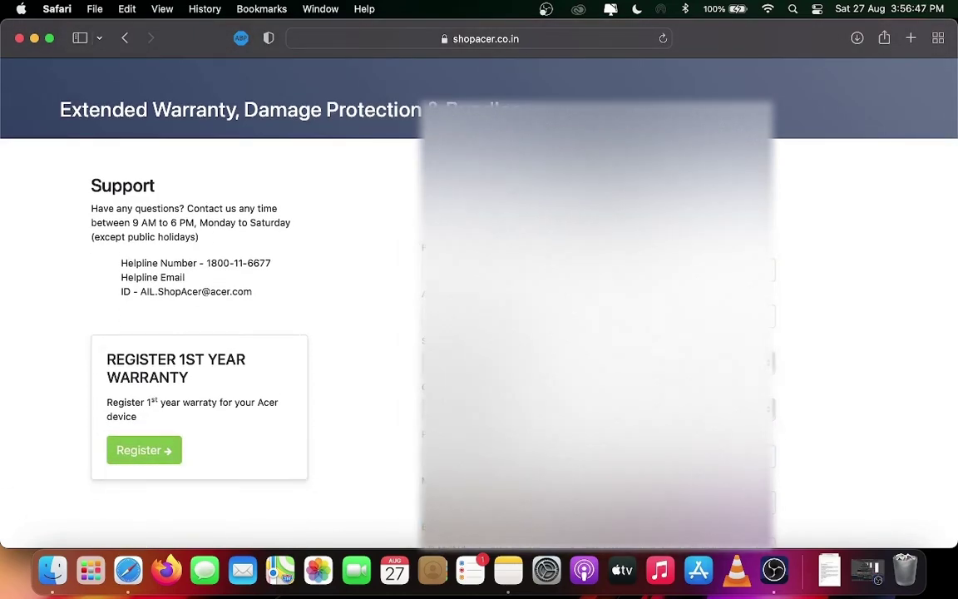
- Move through the remaining registration fields and submit the form
{"action": "key", "text": "Tab"}
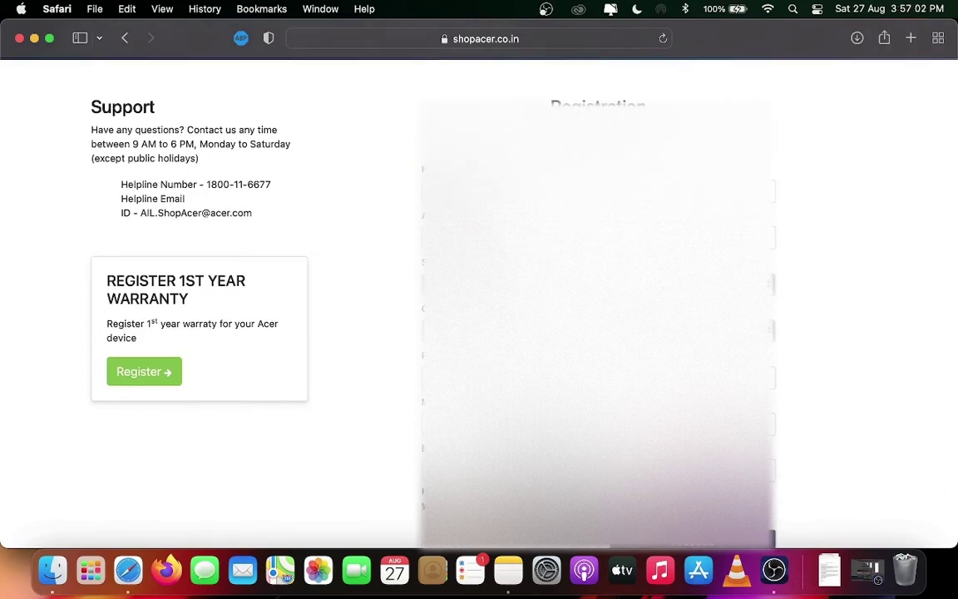
{"action": "key", "text": "Tab"}
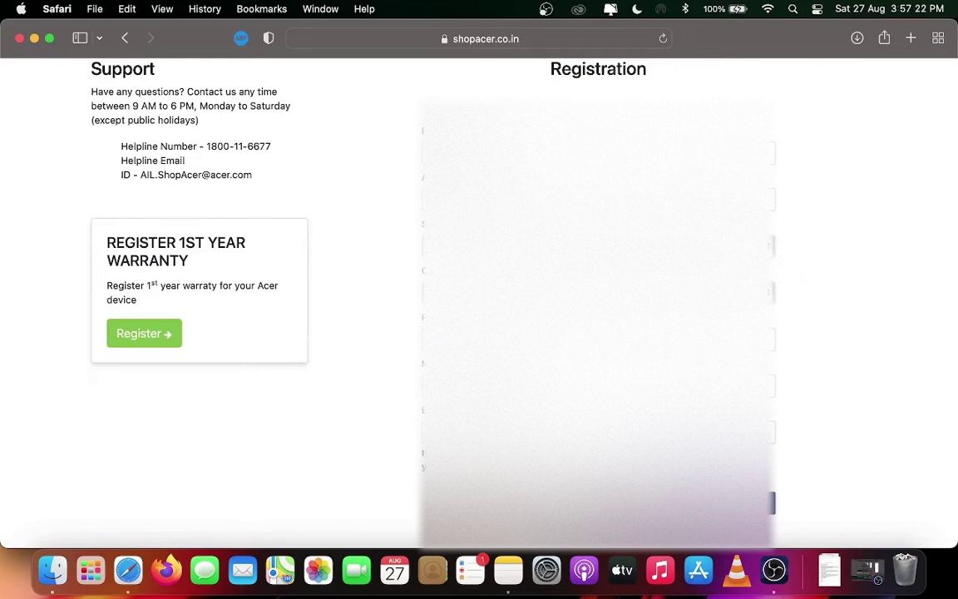
{"action": "key", "text": "Return"}
- Enter serial number starting 'NXH' and set invoice date to 24 August 2022
{"action": "type", "text": "NX"}
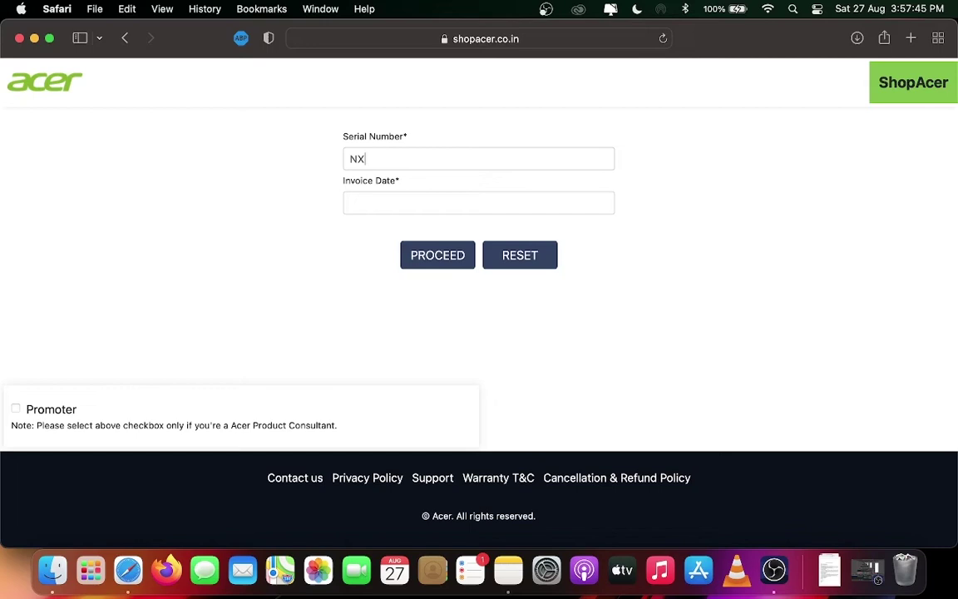
{"action": "type", "text": "H"}
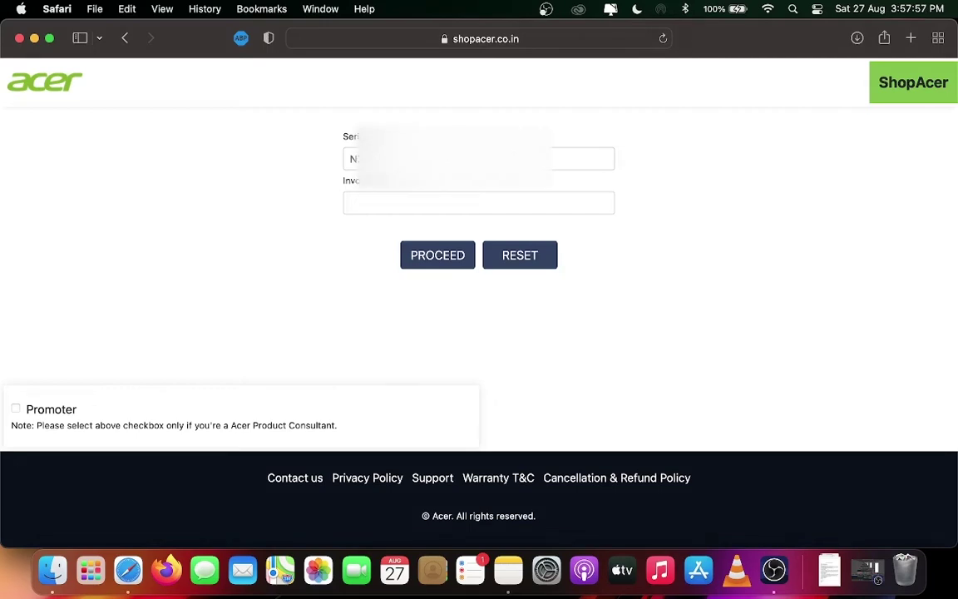
{"action": "key", "text": "Tab"}
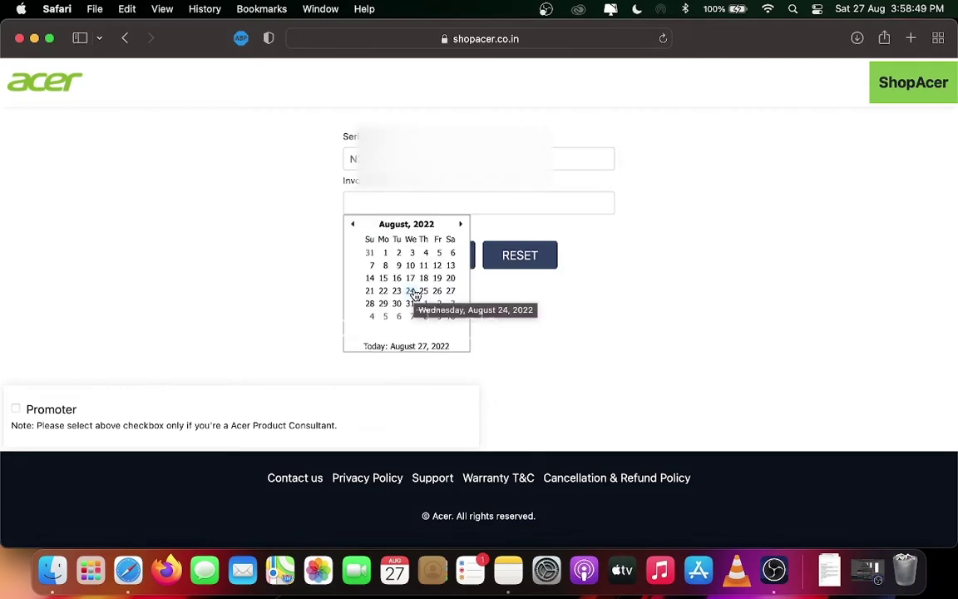
{"action": "left_click", "coordinate": [414, 294]}
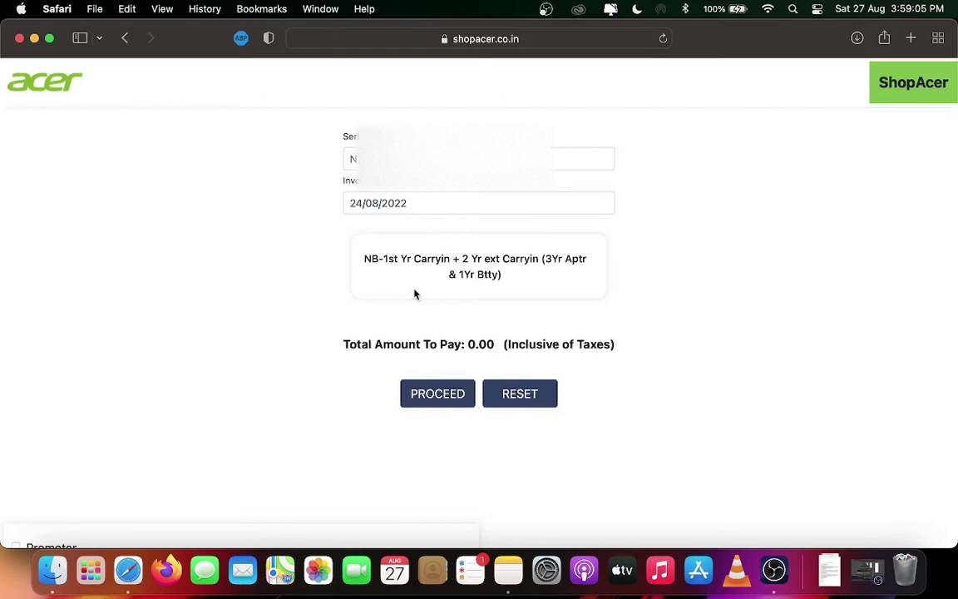
- Pick the NB 1st Yr + 2 Yr extended Carry-in plan (825.00) and submit the details form
{"action": "left_click", "coordinate": [415, 292]}
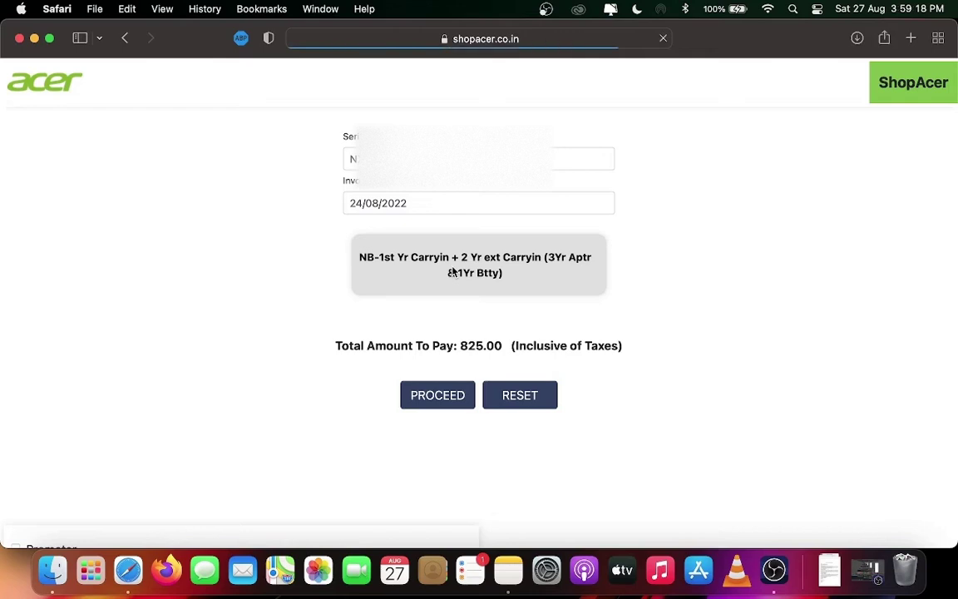
{"action": "left_click", "coordinate": [442, 396]}
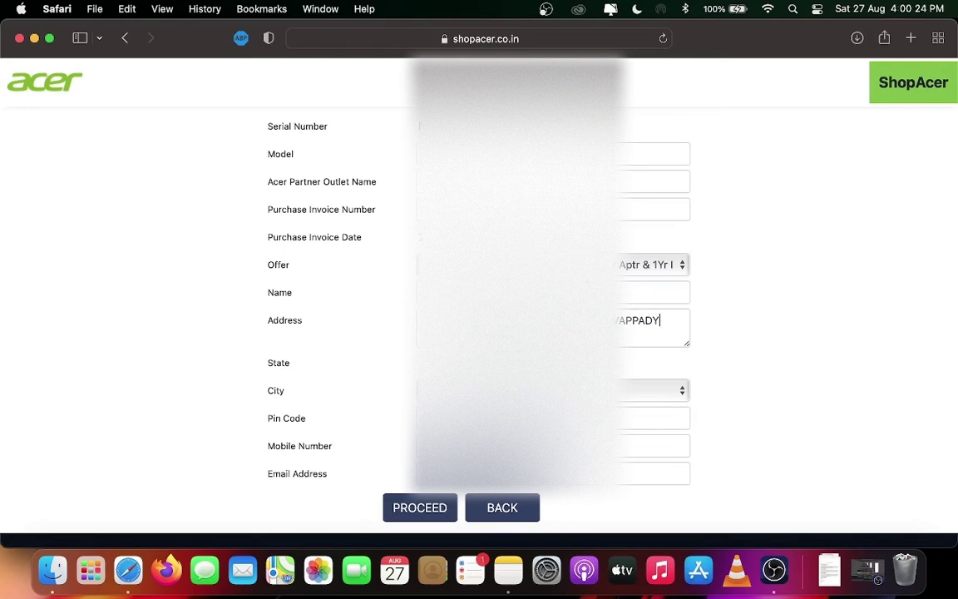
{"action": "scroll", "coordinate": [478, 300], "scroll_direction": "down", "scroll_amount": 2}
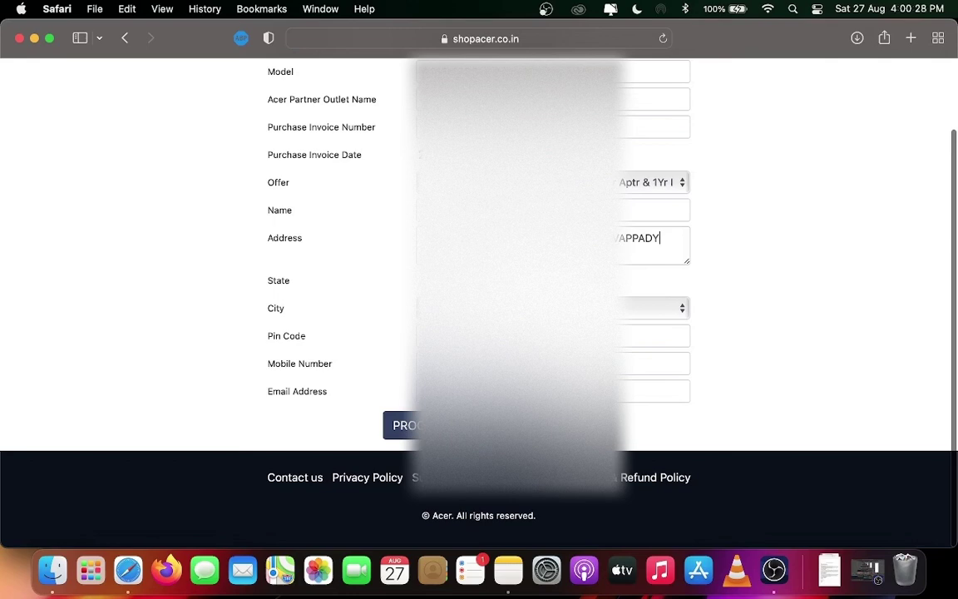
{"action": "left_click", "coordinate": [417, 425]}
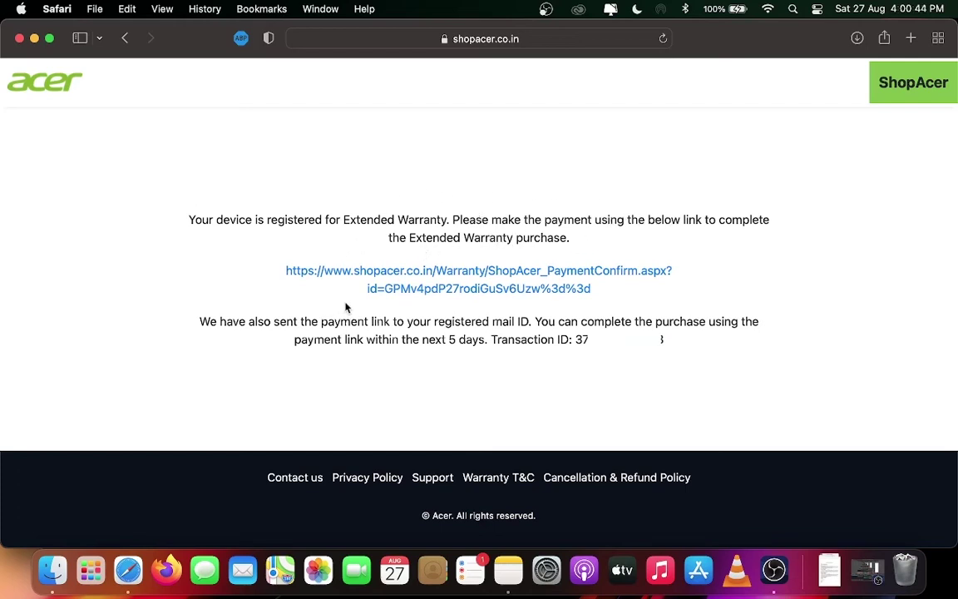
- Open the warranty payment link and review the payment form
{"action": "left_click", "coordinate": [374, 288]}
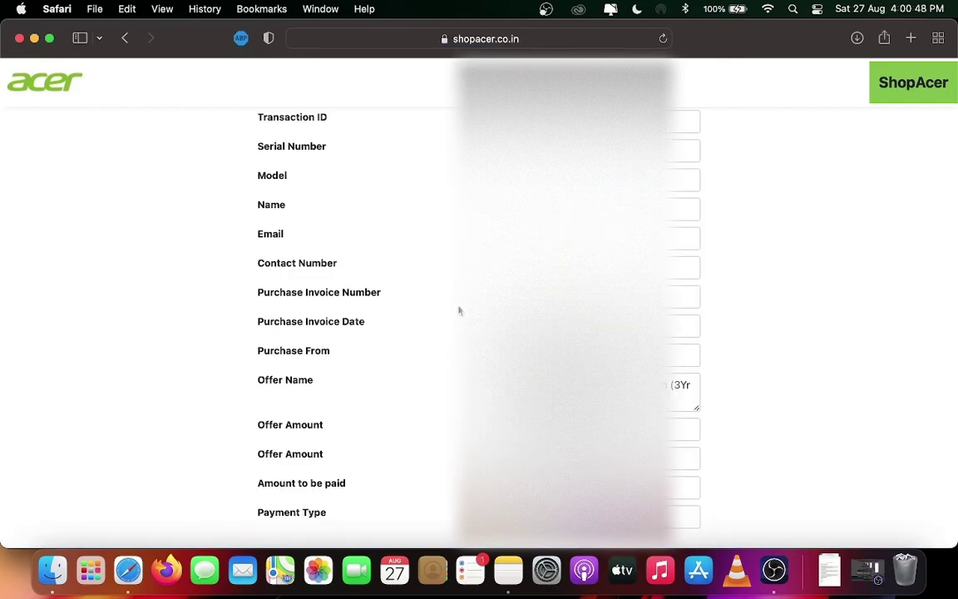
{"action": "scroll", "coordinate": [460, 314], "scroll_direction": "down", "scroll_amount": 3}
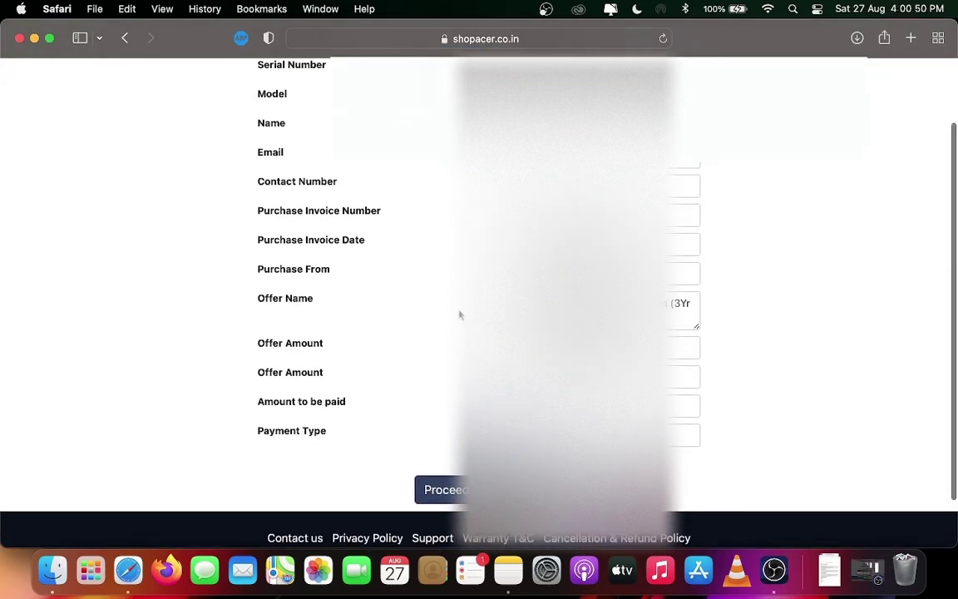
{"action": "scroll", "coordinate": [459, 314], "scroll_direction": "up", "scroll_amount": 3}
{"action": "scroll", "coordinate": [460, 314], "scroll_direction": "down", "scroll_amount": 1}
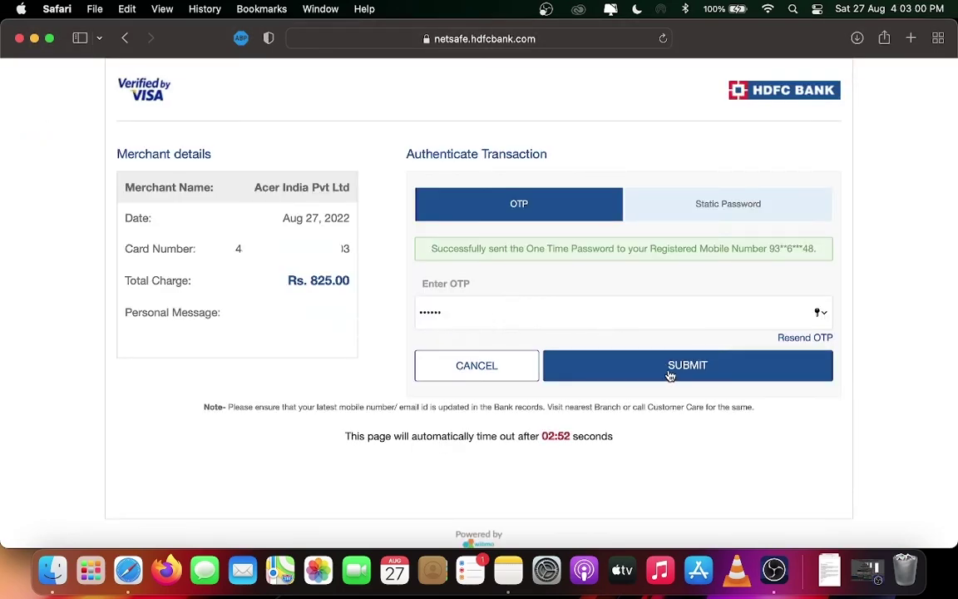
- Submit the SMS OTP for the Rs. 825.00 Acer India payment
{"action": "left_click", "coordinate": [670, 374]}
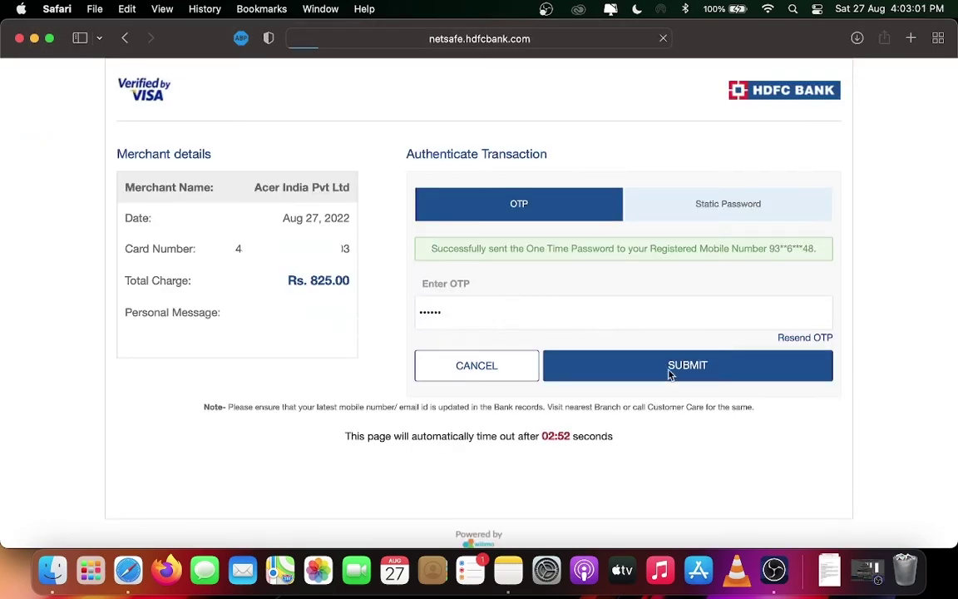